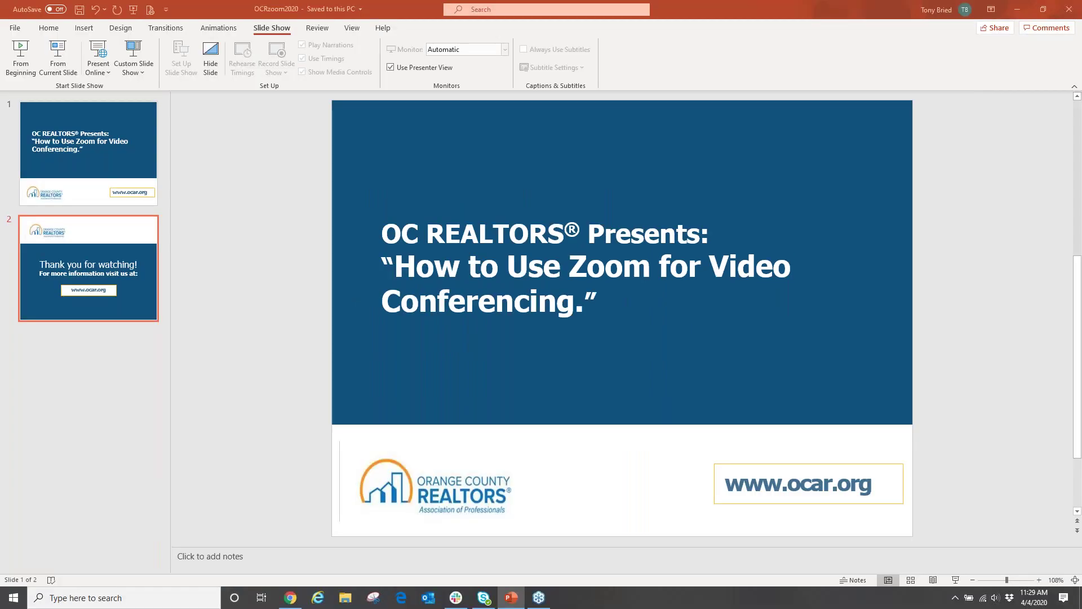
# Switch from PowerPoint to the Chrome browser showing the Google homepage.
pyautogui.click(291, 598)
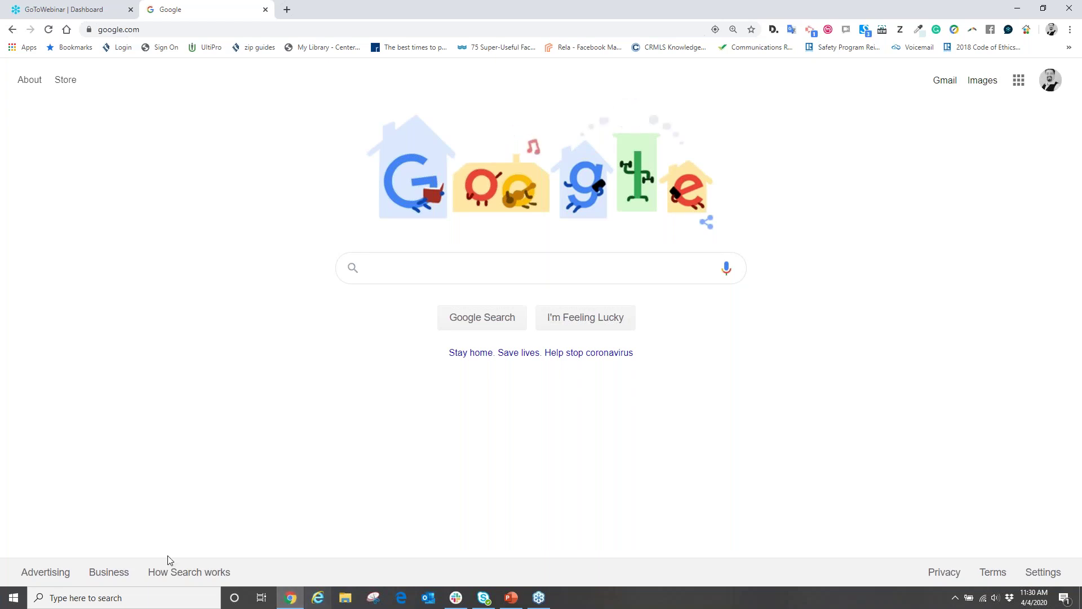
pyautogui.click(150, 30)
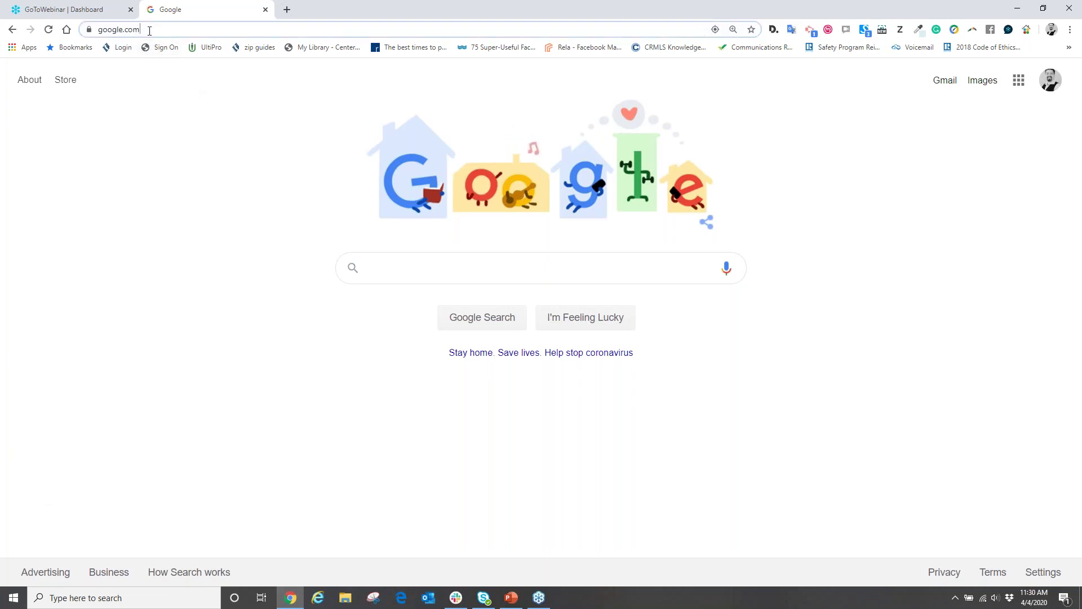
pyautogui.write('www.')
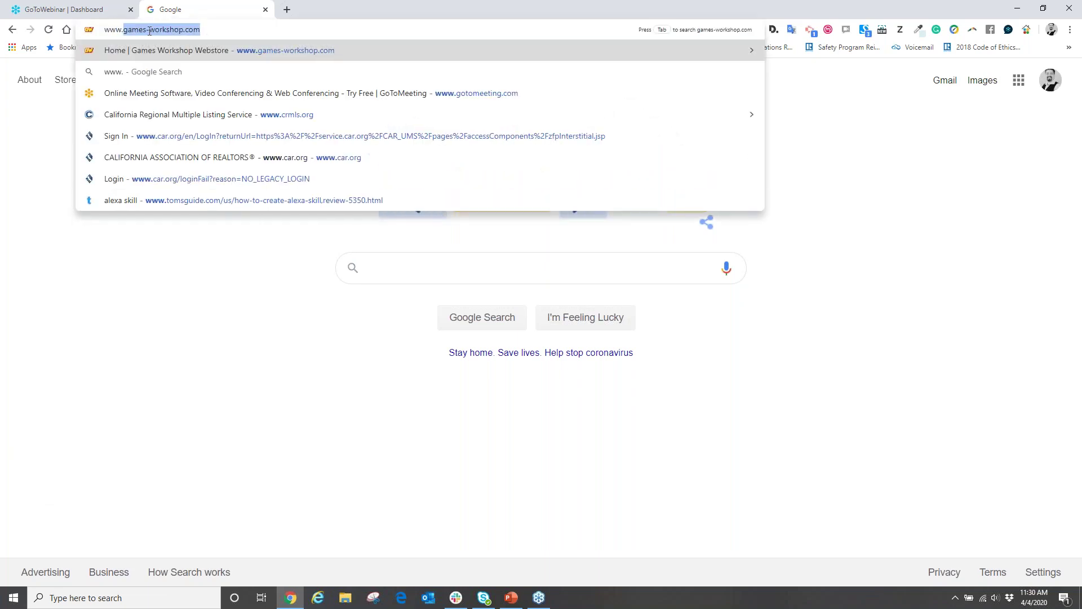
pyautogui.write('zoom.us')
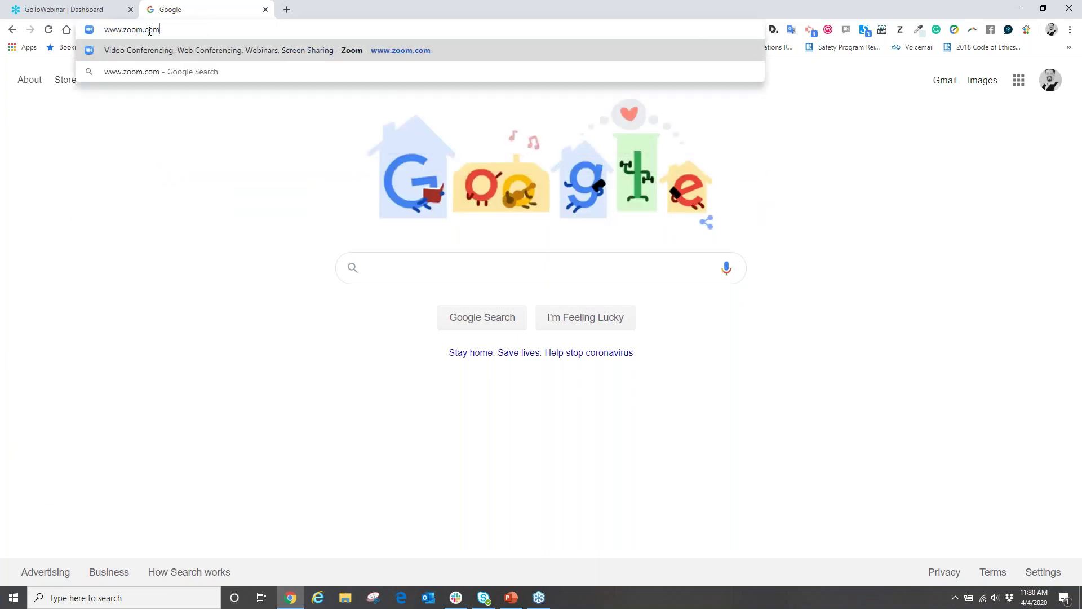
pyautogui.press('Return')
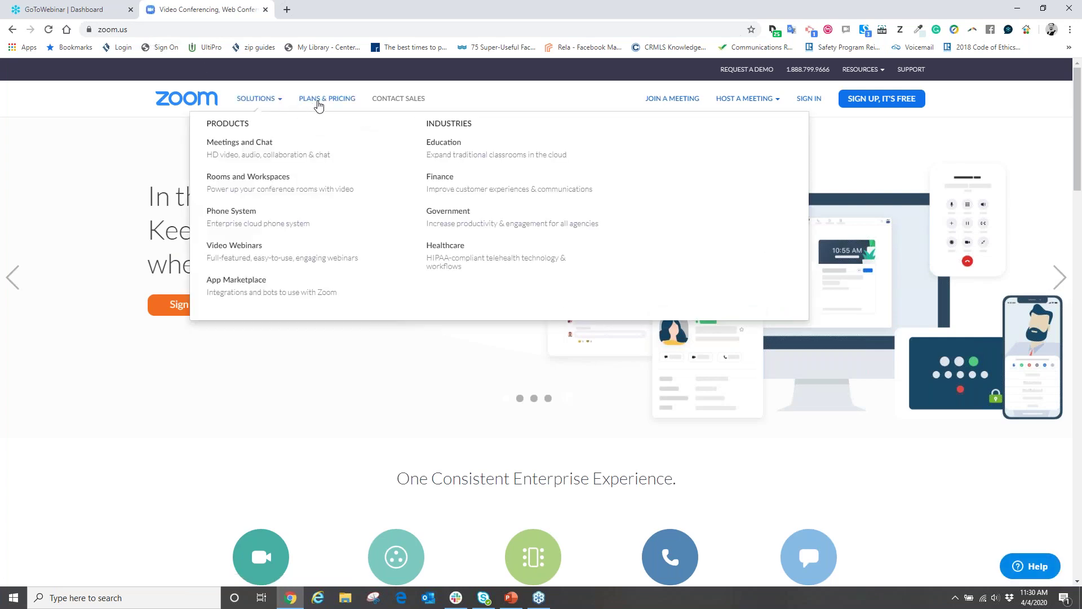
pyautogui.click(319, 105)
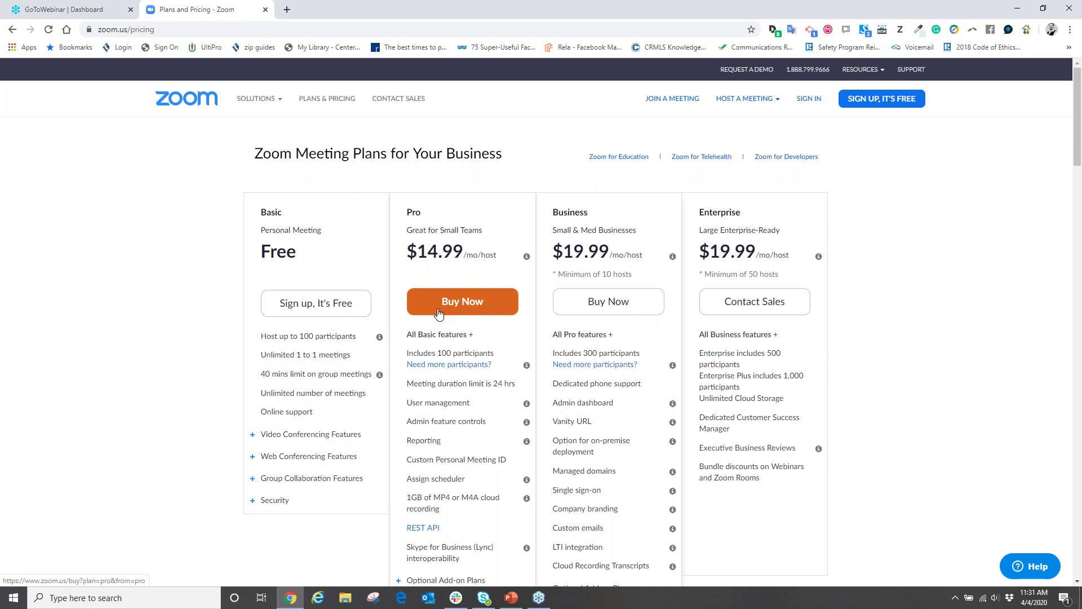
# Sign in to Zoom with the account e-mail and password, correcting a mistyped password.
pyautogui.click(809, 100)
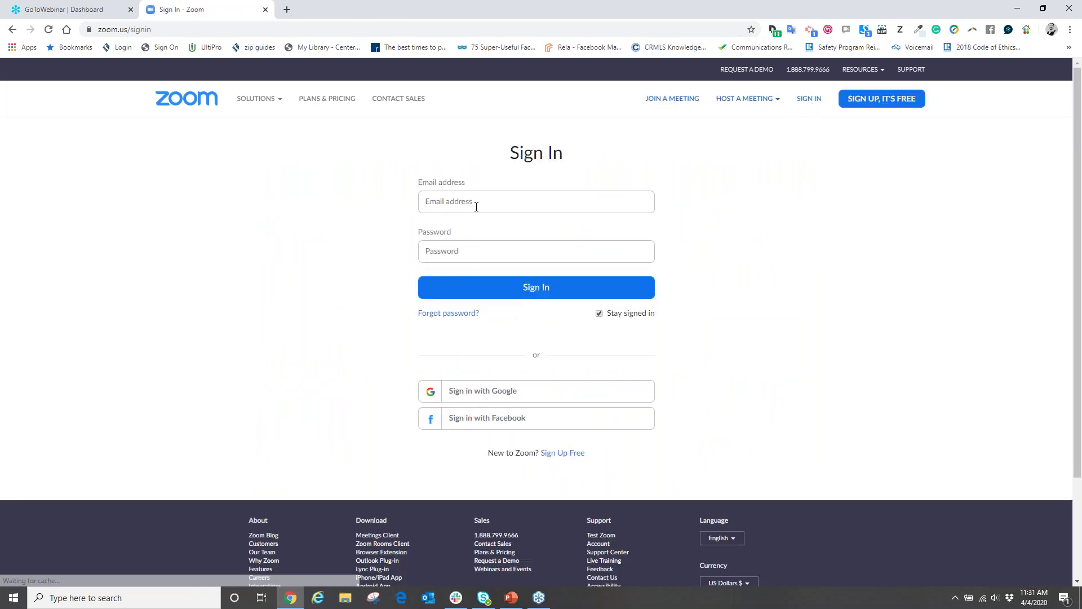
pyautogui.click(476, 207)
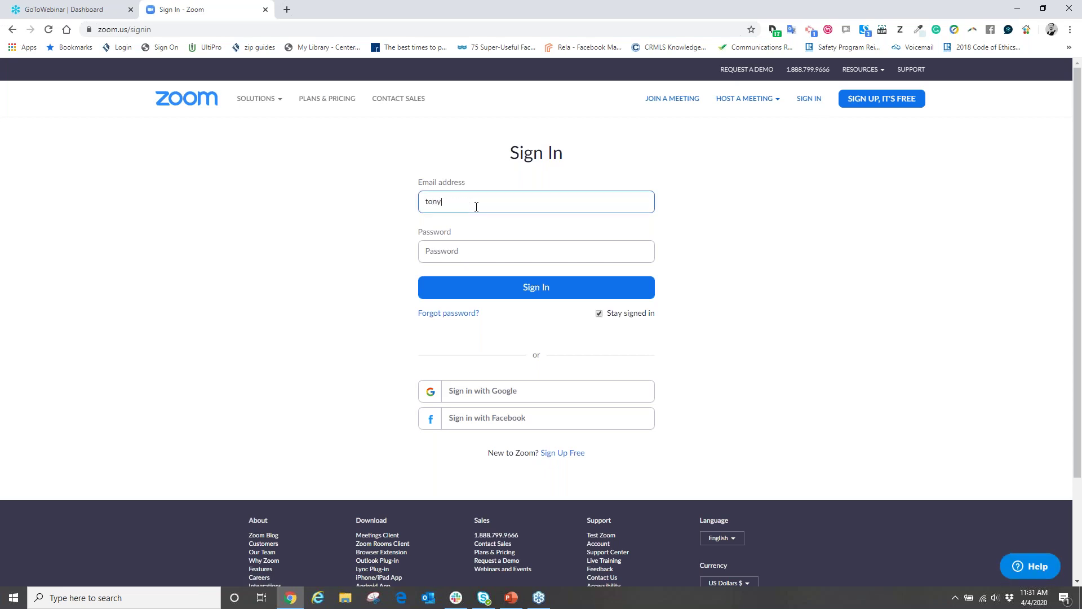
pyautogui.press('Tab')
pyautogui.write('•••••••')
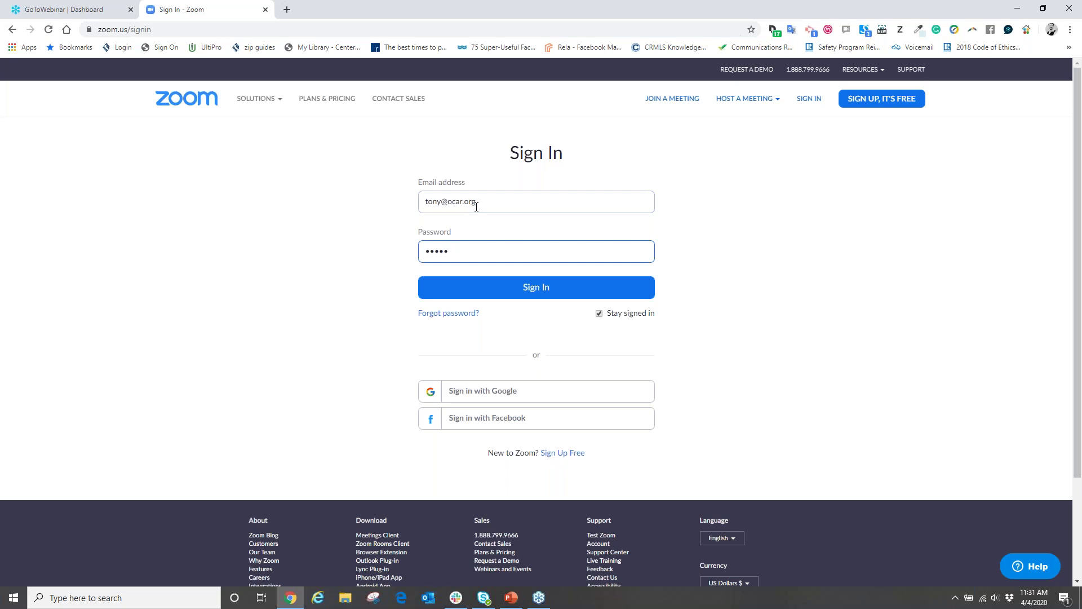
pyautogui.press('BackSpace')
pyautogui.press('BackSpace')
pyautogui.press('BackSpace')
pyautogui.press('BackSpace')
pyautogui.press('BackSpace')
pyautogui.write('••••••••')
pyautogui.click(530, 282)
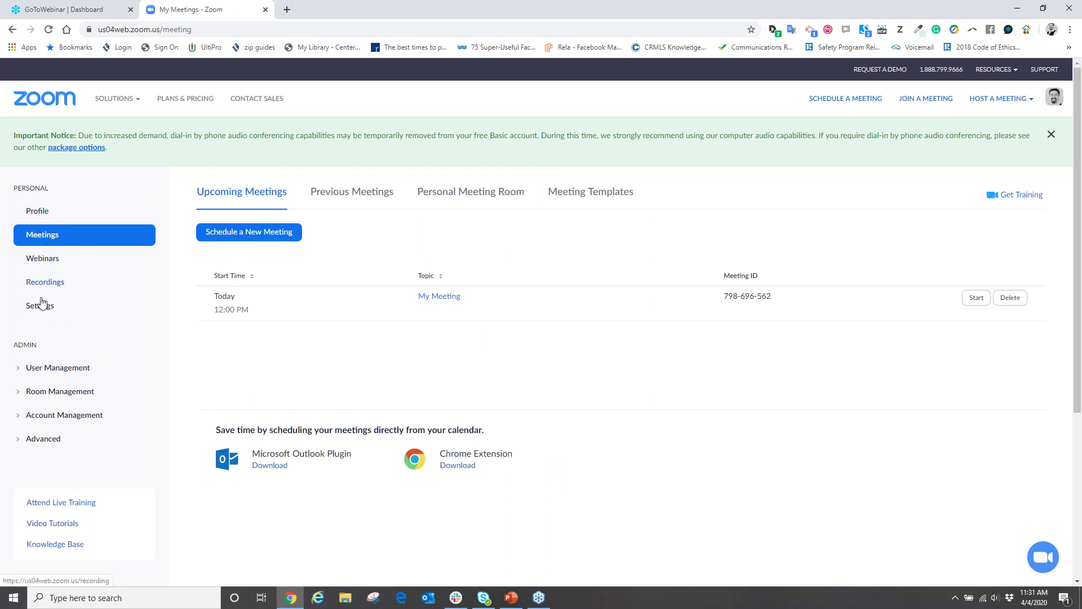
# Go via Profile to Meetings, listing 'My Meeting' today at 12:00 PM.
pyautogui.click(39, 212)
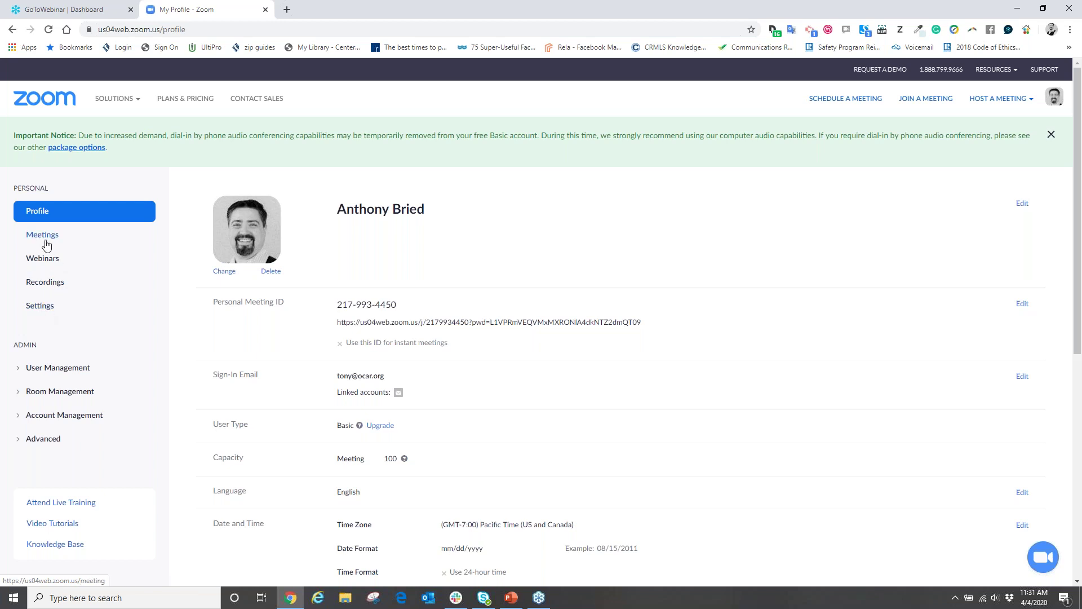
pyautogui.click(46, 243)
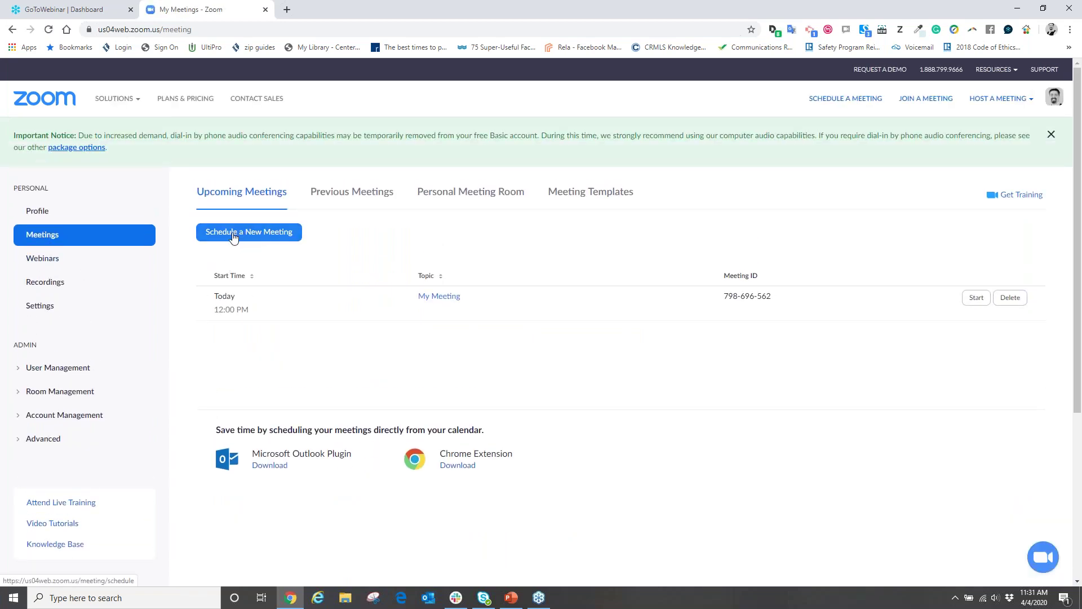
# Open Schedule a Meeting and review its topic, time, meeting ID, password and option defaults.
pyautogui.click(233, 236)
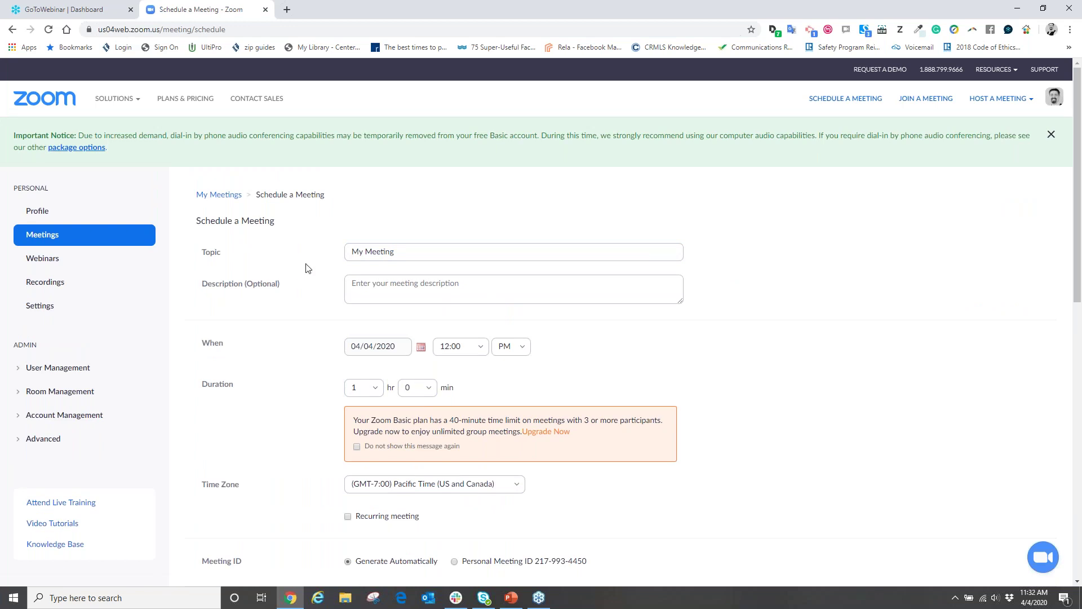
pyautogui.scroll(-1, 307, 268)
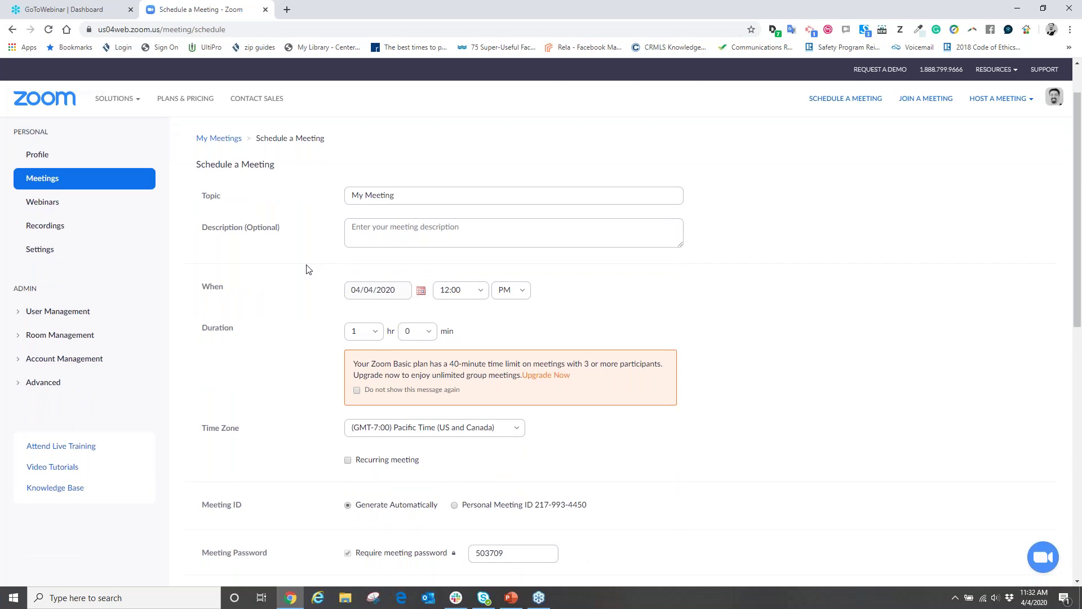
pyautogui.scroll(-2, 308, 269)
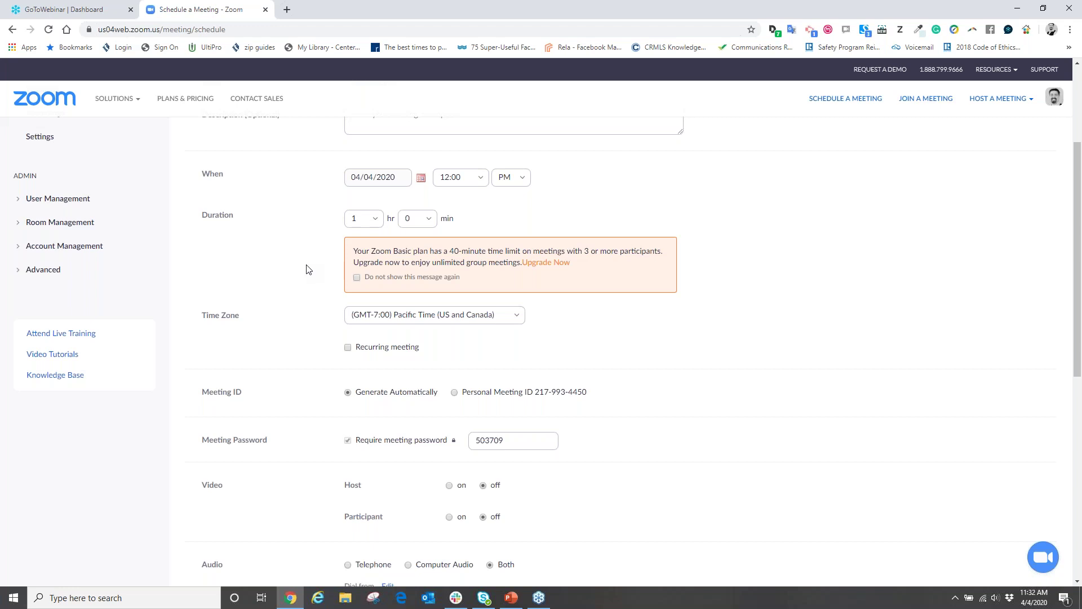
pyautogui.scroll(-2, 308, 269)
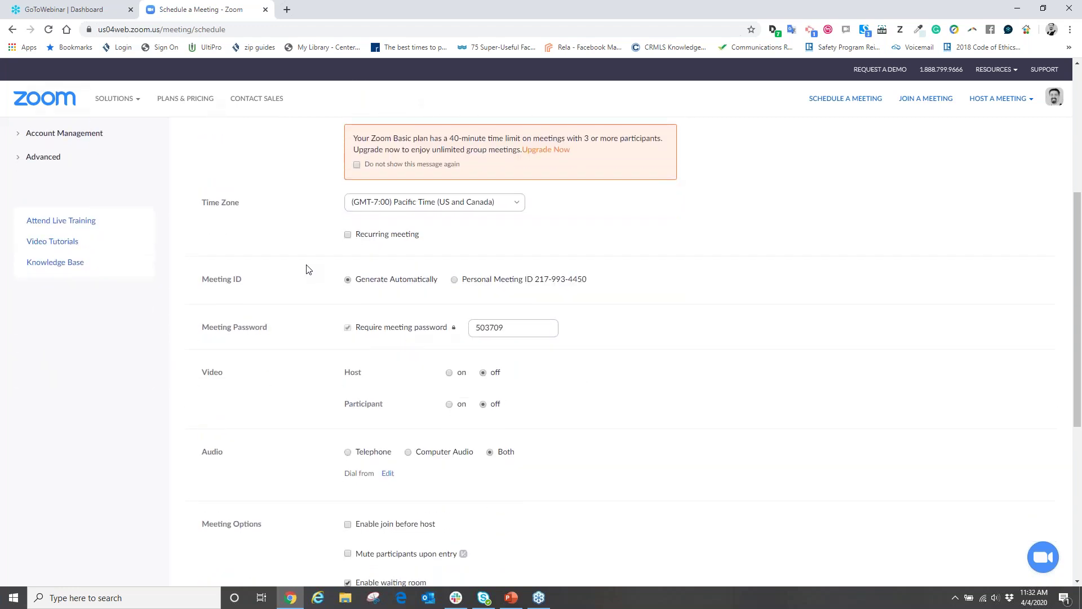
pyautogui.scroll(-4, 307, 269)
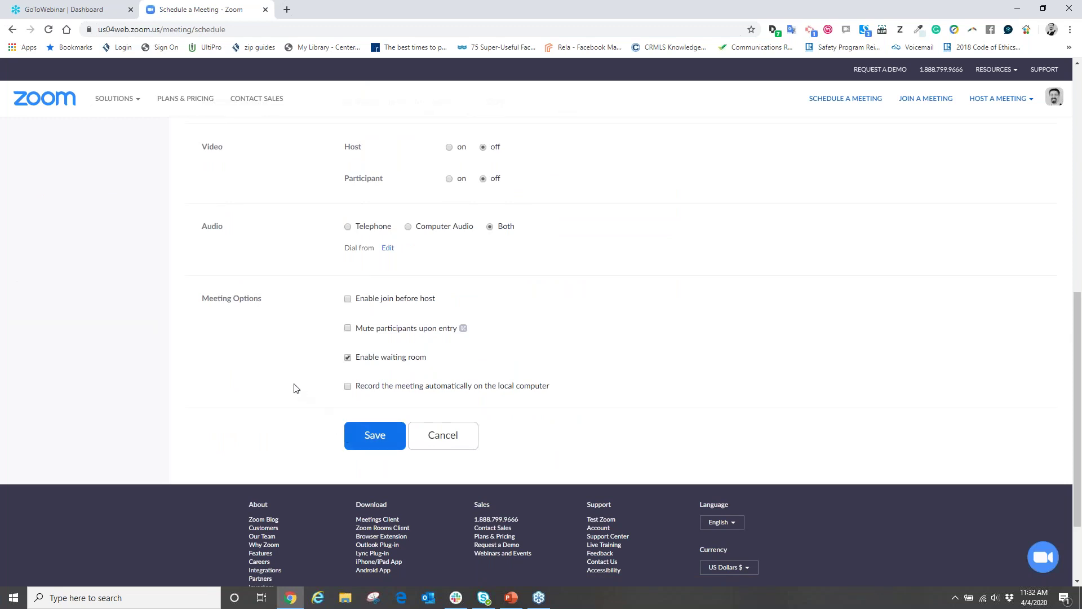
pyautogui.scroll(8, 285, 380)
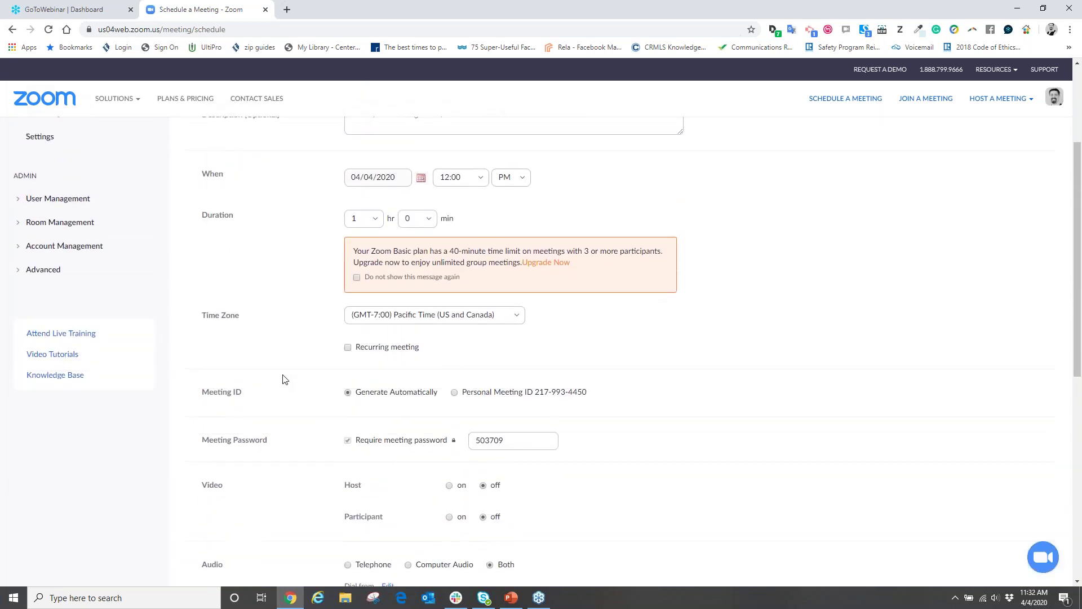
pyautogui.scroll(1, 284, 380)
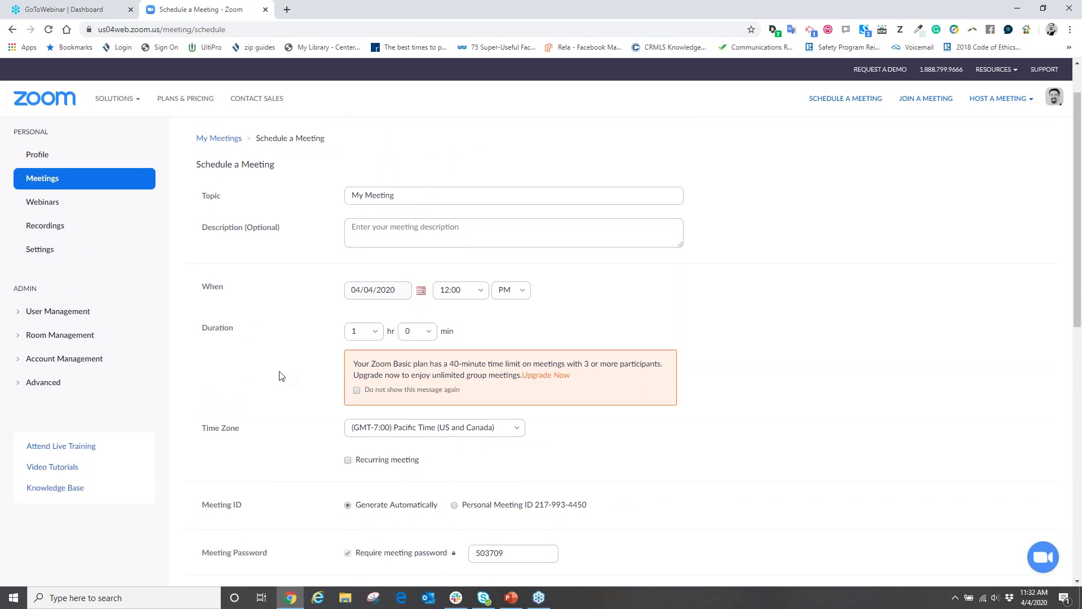
pyautogui.scroll(-3, 276, 372)
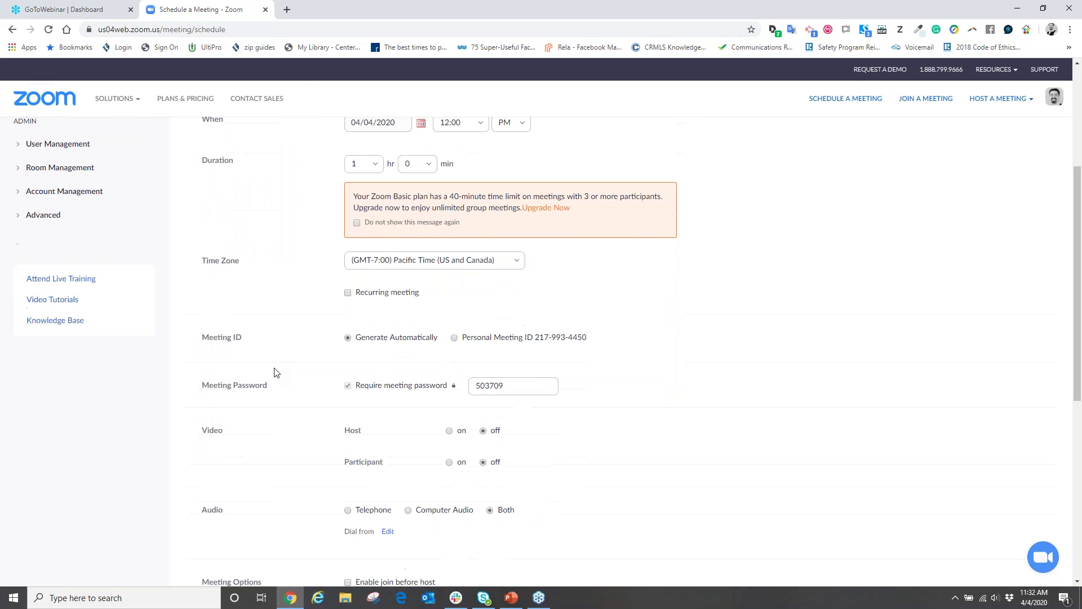
pyautogui.scroll(-1, 276, 372)
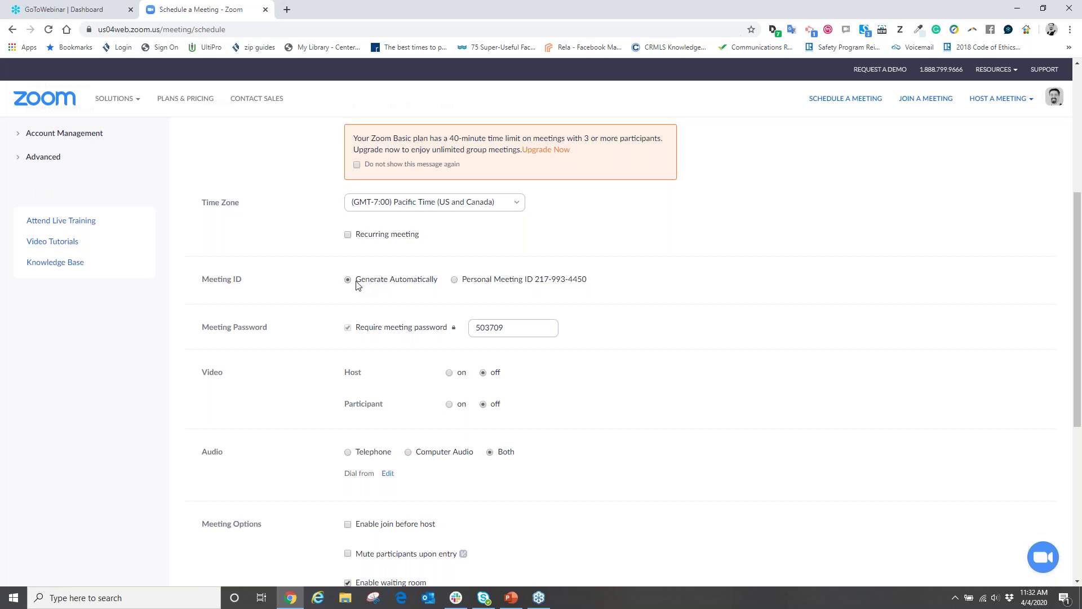
pyautogui.scroll(-2, 351, 284)
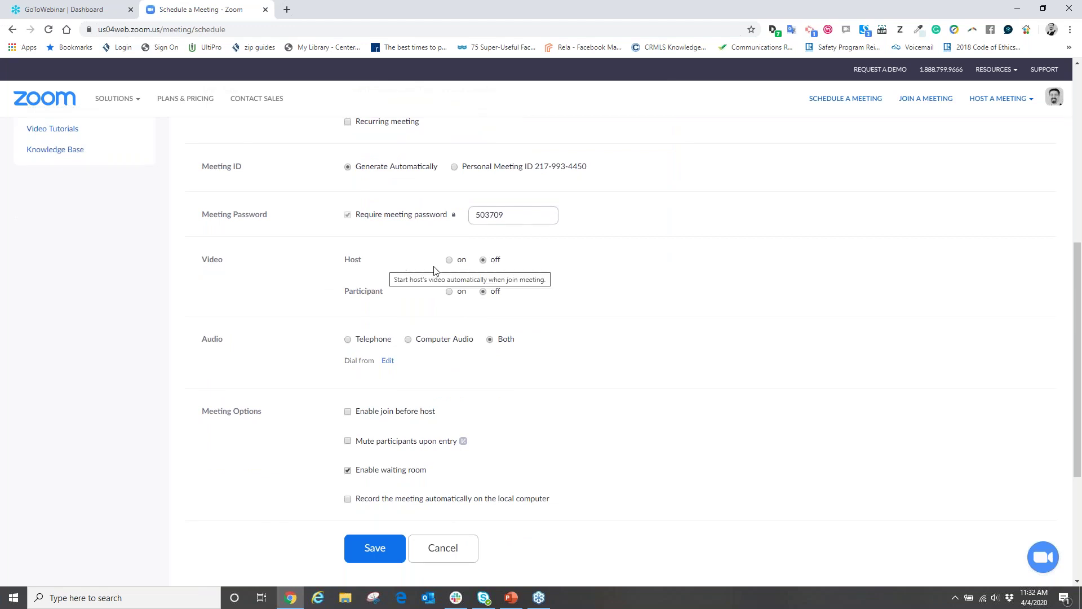
# Set host video off and participant video on for the new meeting.
pyautogui.click(449, 263)
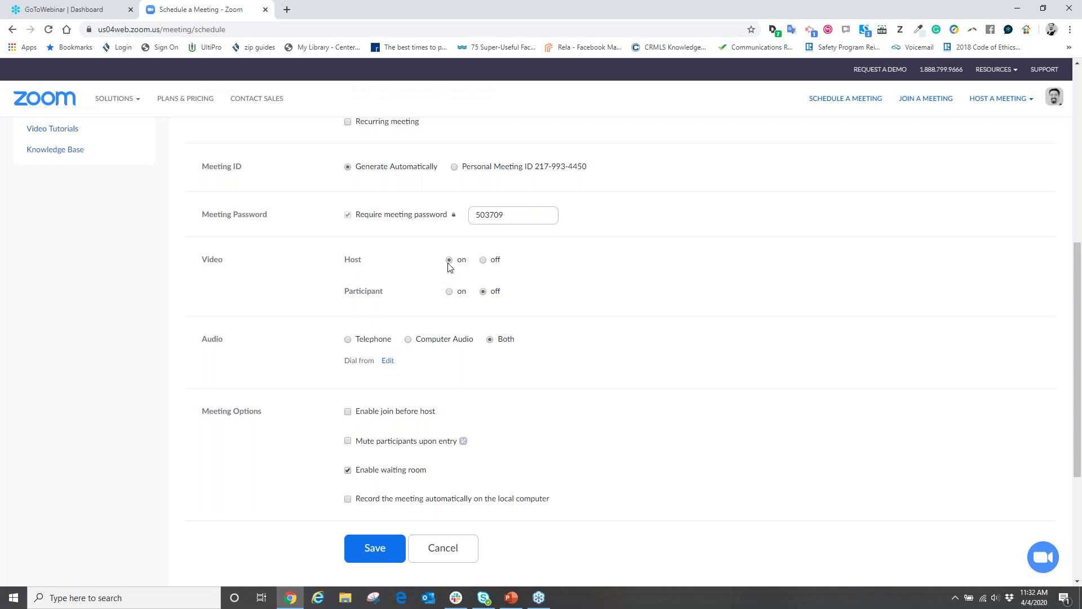
pyautogui.click(450, 294)
pyautogui.click(483, 260)
pyautogui.scroll(-1, 567, 275)
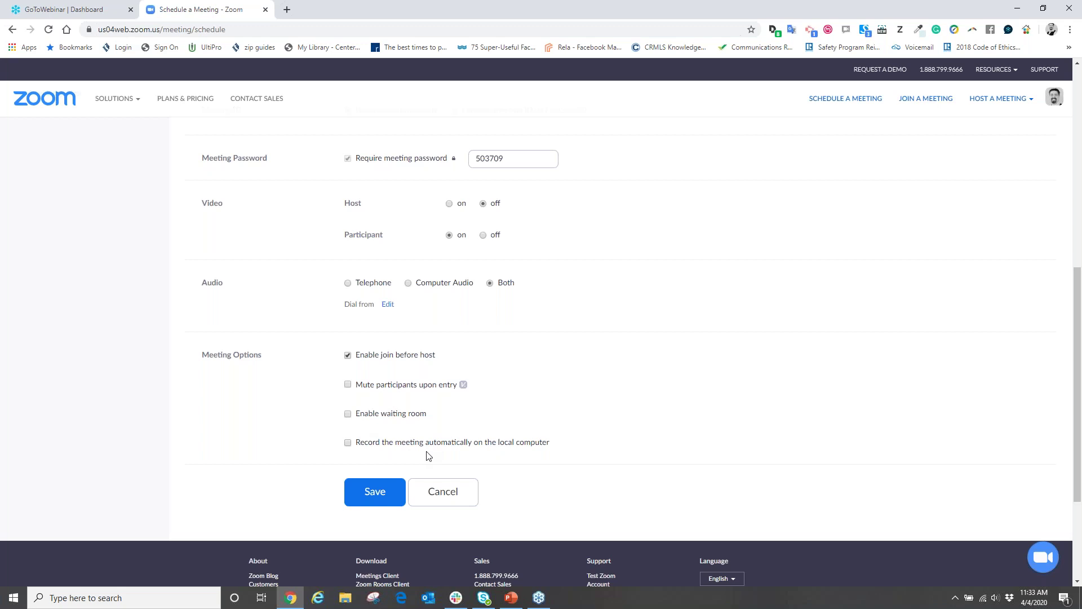
pyautogui.scroll(10, 490, 394)
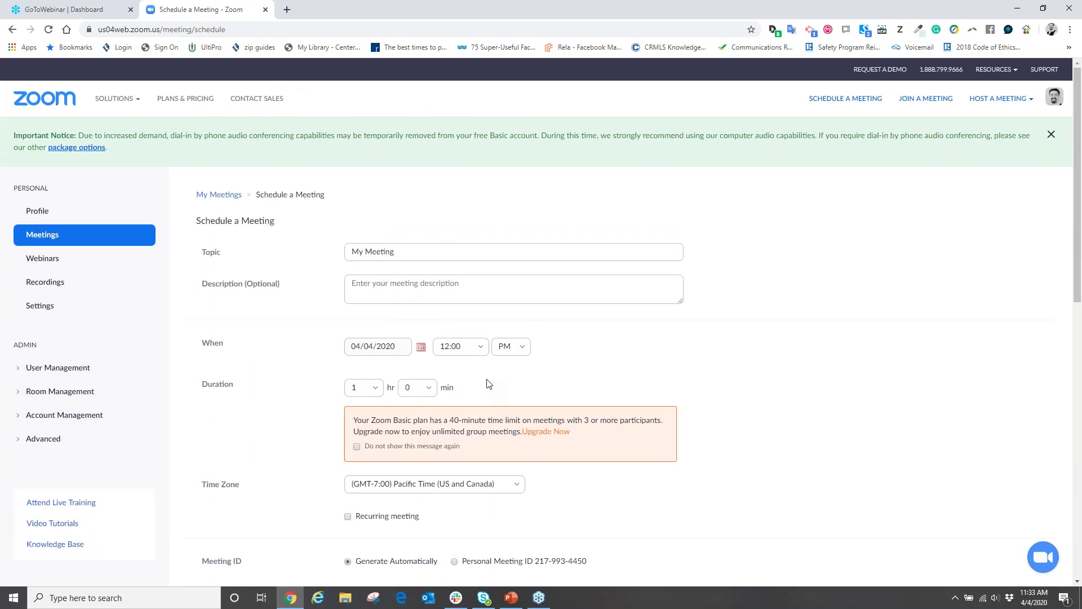
pyautogui.scroll(-8, 488, 383)
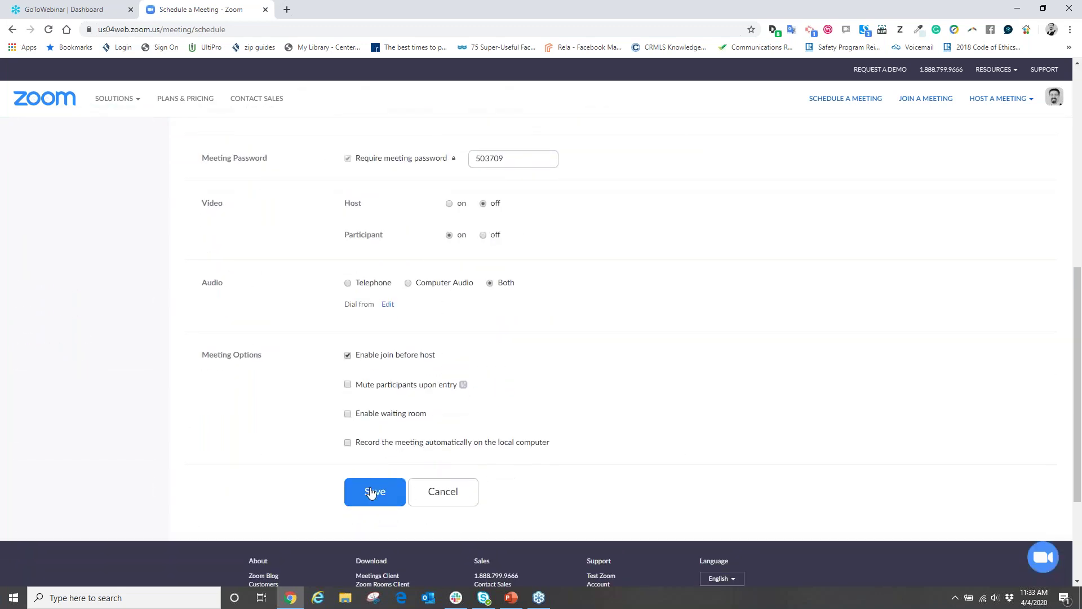
pyautogui.scroll(6, 510, 406)
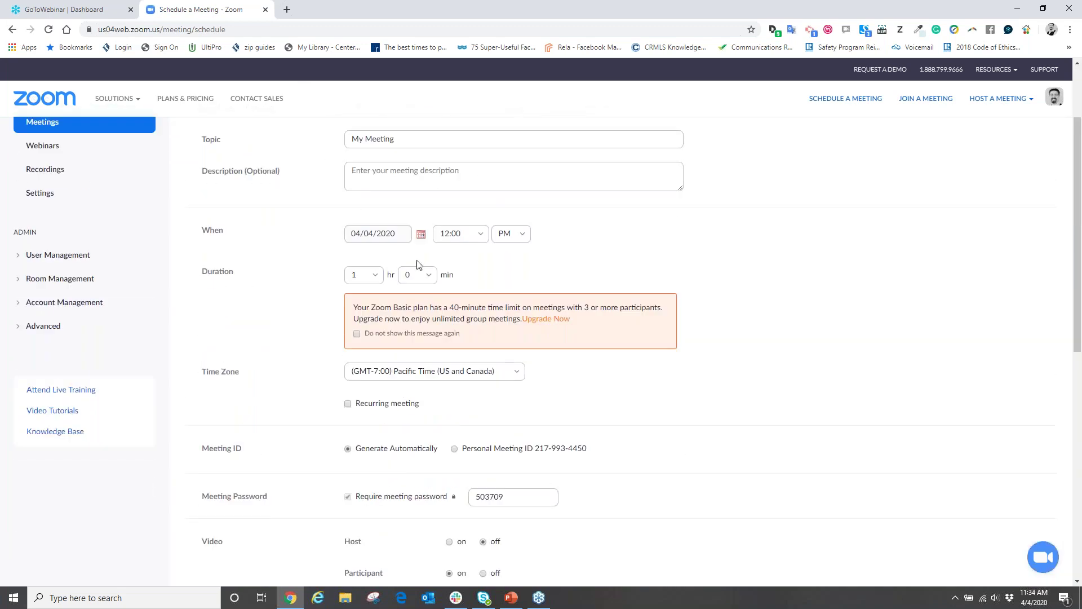
# Set the meeting date to April 5, 2020 and save the meeting.
pyautogui.click(379, 243)
pyautogui.click(420, 234)
pyautogui.click(356, 292)
pyautogui.scroll(-6, 318, 398)
pyautogui.scroll(-2, 324, 398)
pyautogui.click(375, 379)
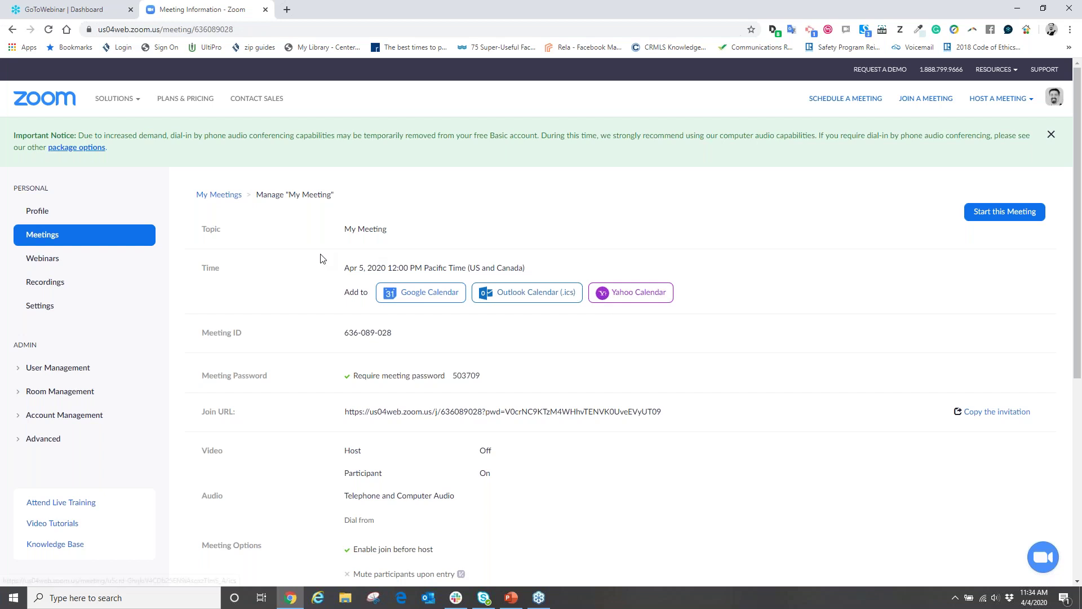
# Scroll the saved meeting's information and open 'Copy the invitation' beside the Join URL.
pyautogui.scroll(-1, 302, 280)
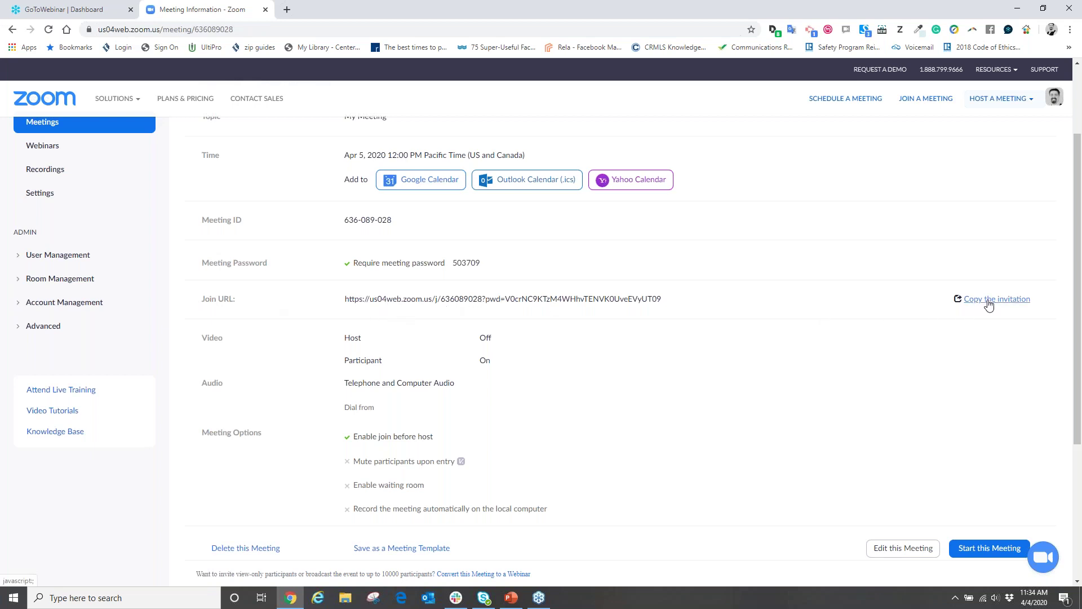
pyautogui.click(956, 298)
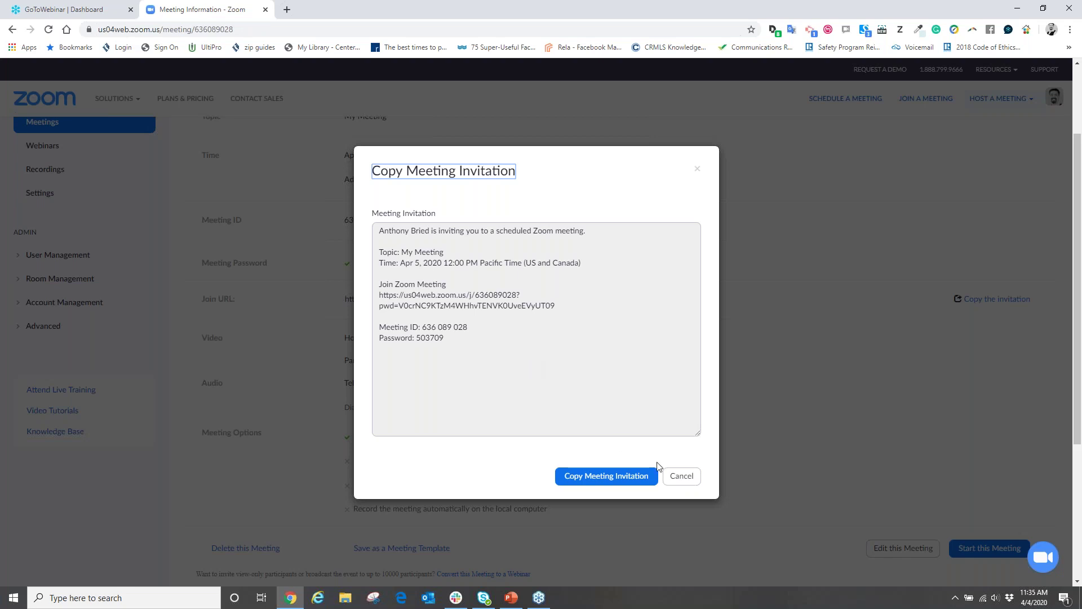
# Cancel the Copy Meeting Invitation dialog to return to the 'My Meeting' page.
pyautogui.click(679, 476)
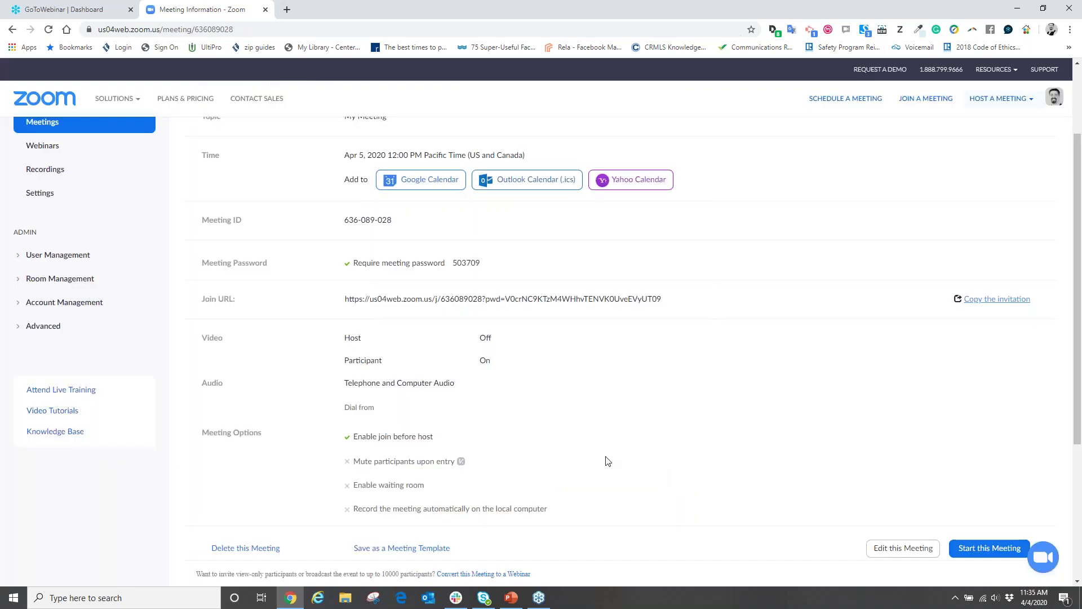
# Go from the Zoom home page through My Account to Meetings and start tomorrow's 12:00 PM meeting.
pyautogui.scroll(-2, 607, 461)
pyautogui.scroll(4, 607, 459)
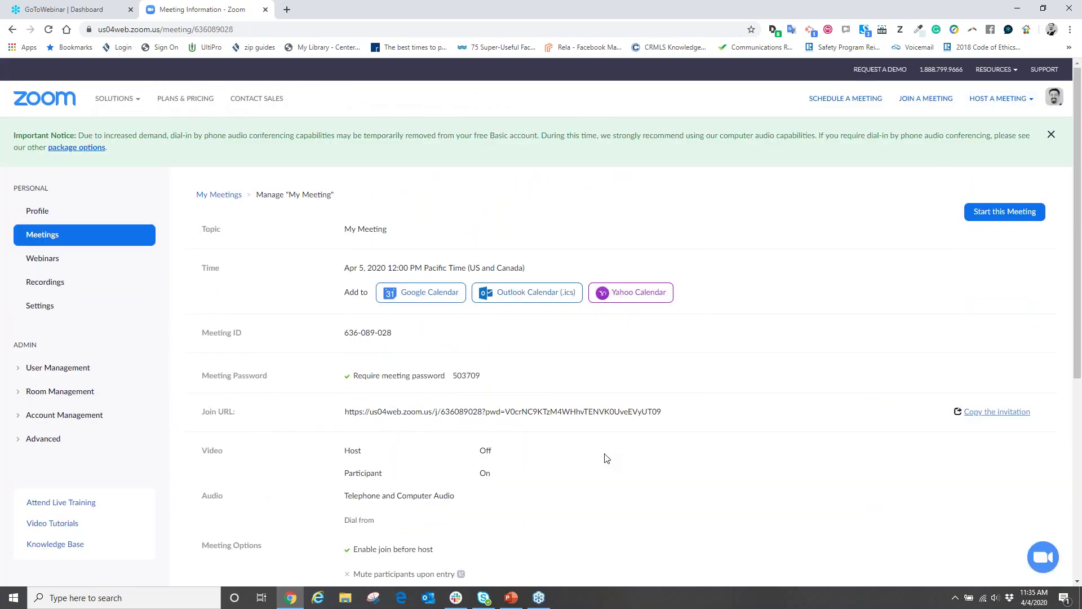
pyautogui.click(43, 96)
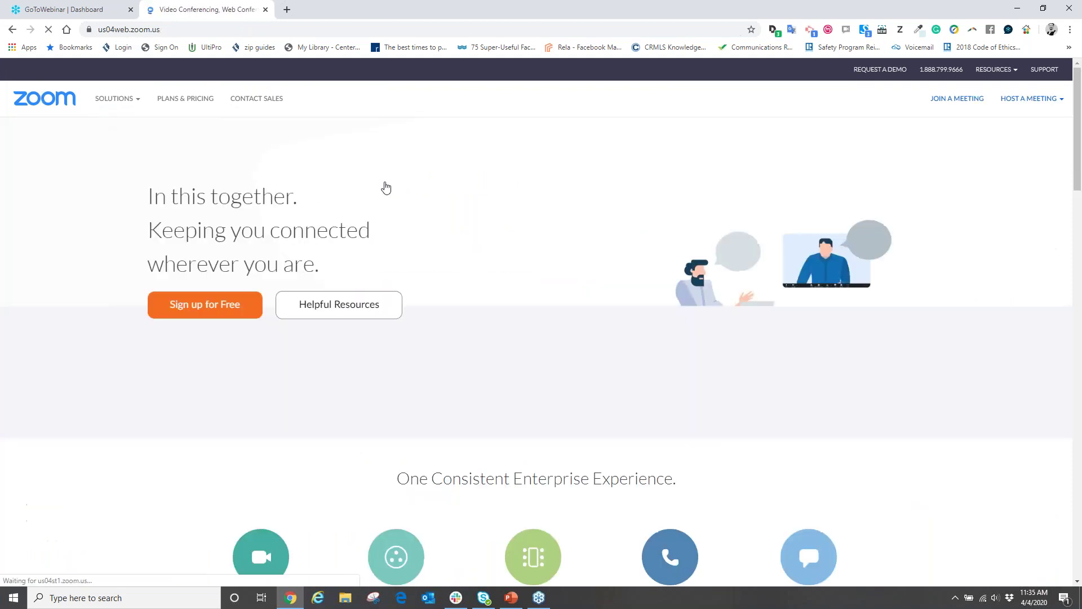
pyautogui.click(1042, 99)
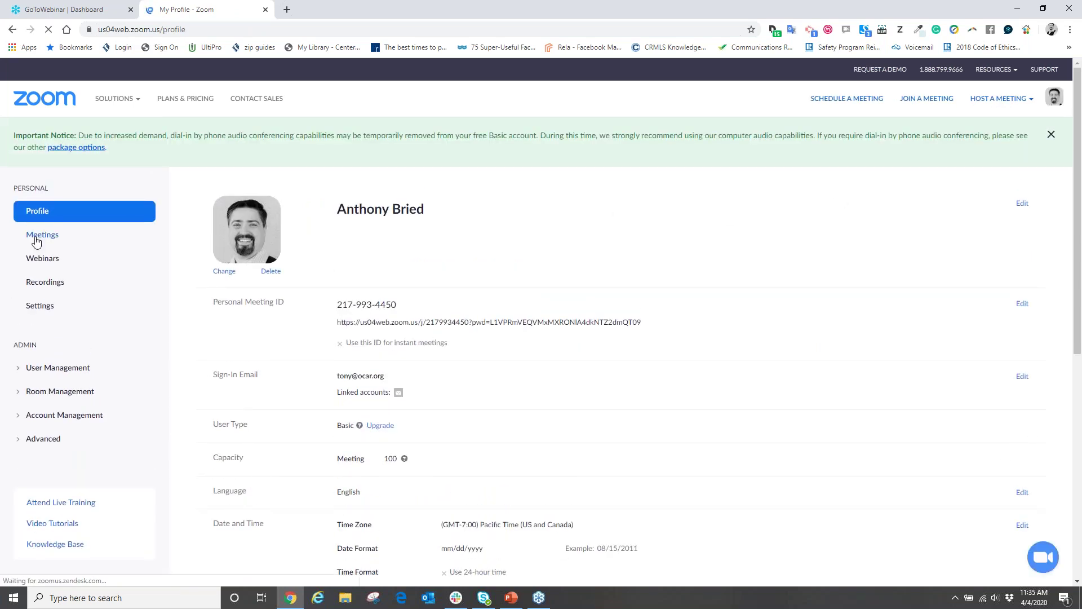
pyautogui.click(37, 237)
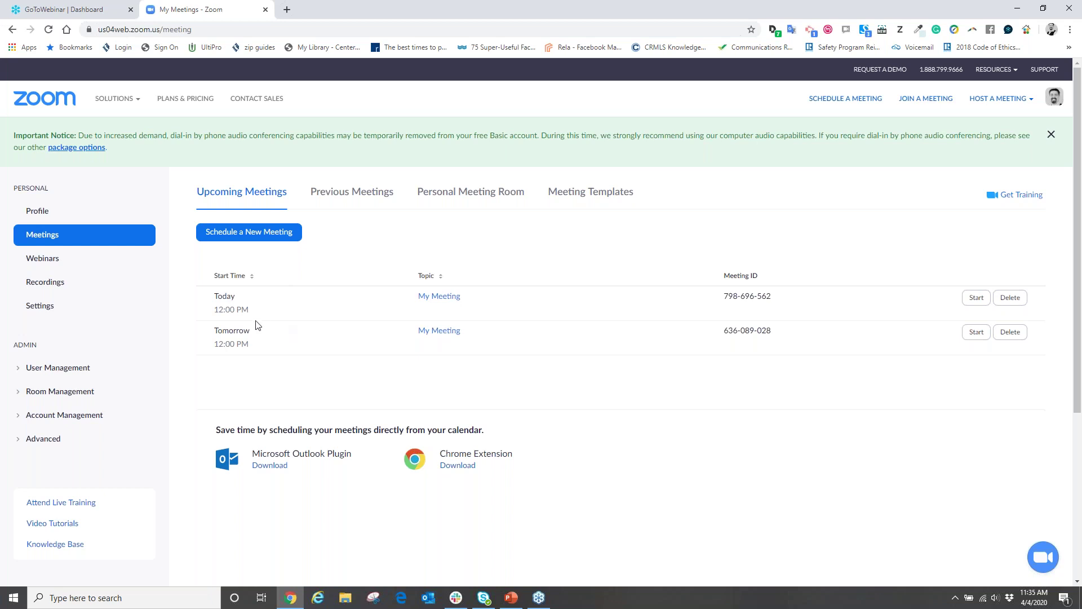
pyautogui.click(976, 332)
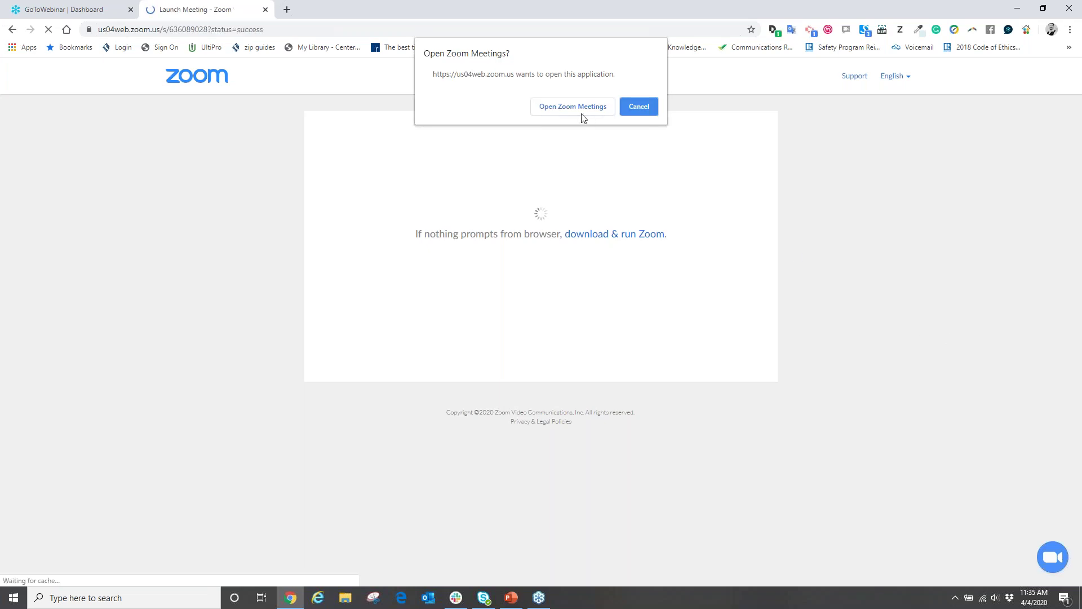
# Open 'My Meeting' in the Zoom Meetings app and join with computer audio.
pyautogui.click(579, 113)
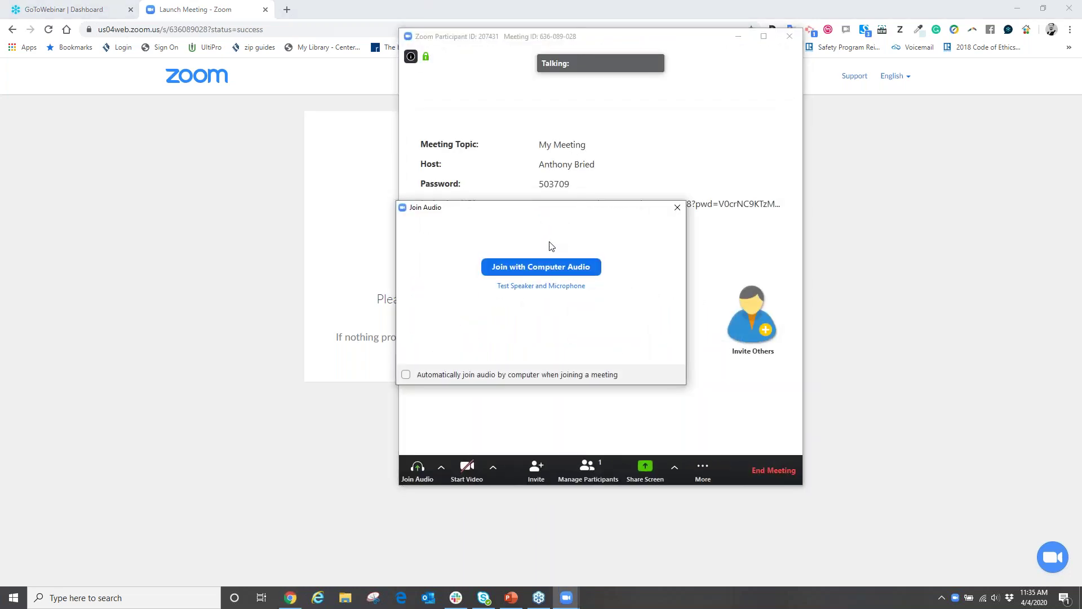
pyautogui.click(523, 266)
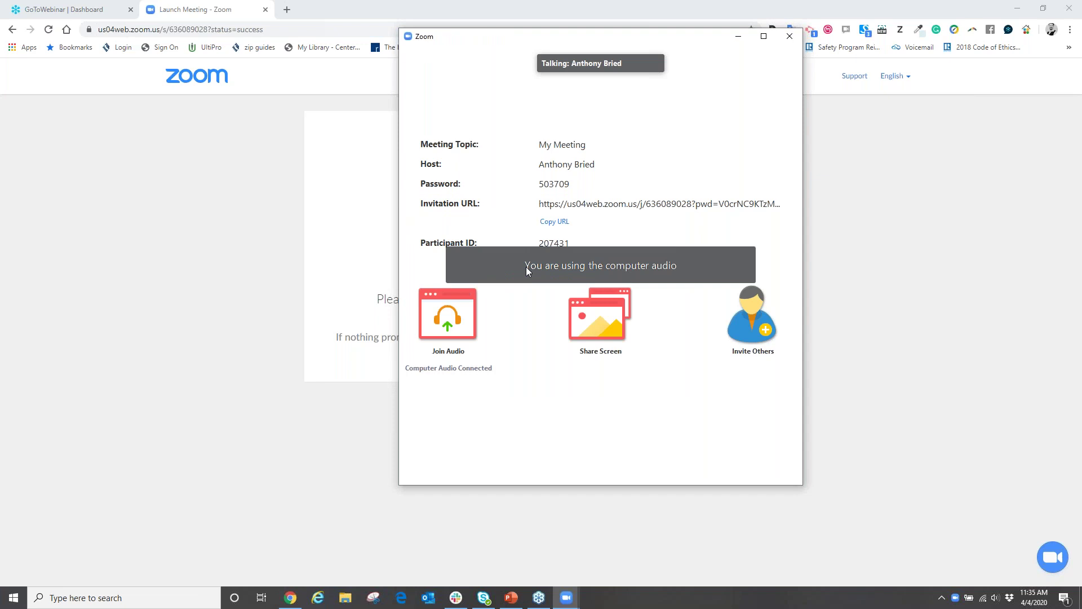
pyautogui.moveTo(648, 321)
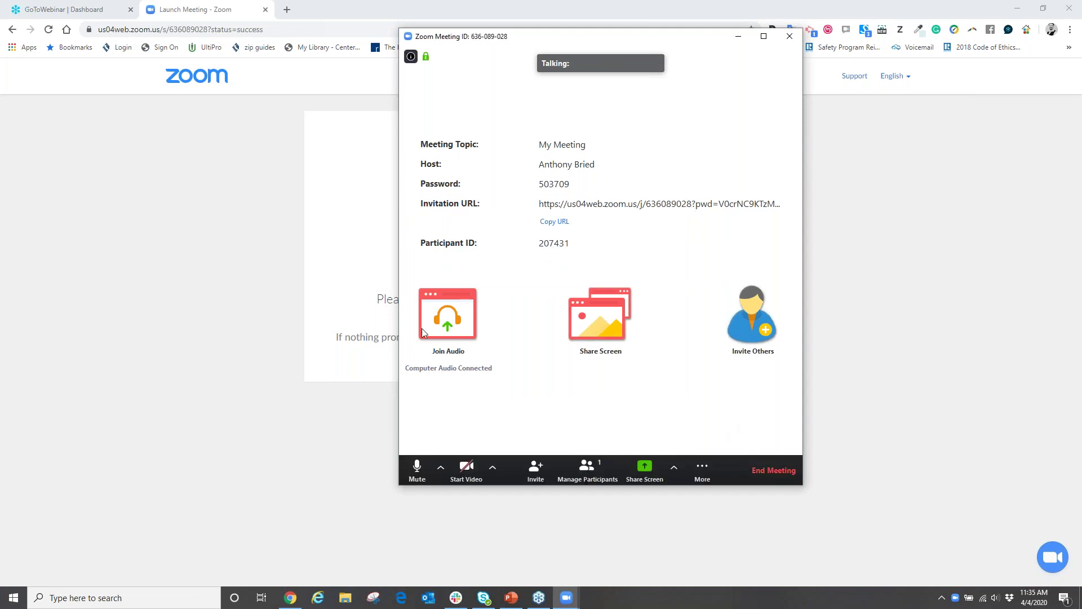
# Start the host's video, then choose End Meeting to bring up the end-or-leave host prompt.
pyautogui.click(465, 469)
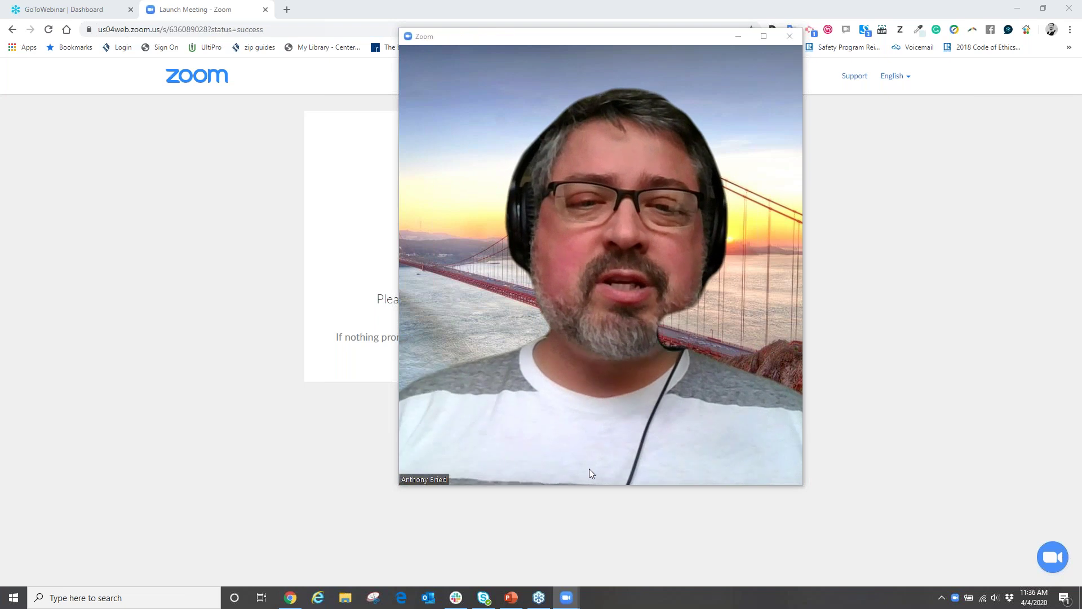
pyautogui.moveTo(589, 468)
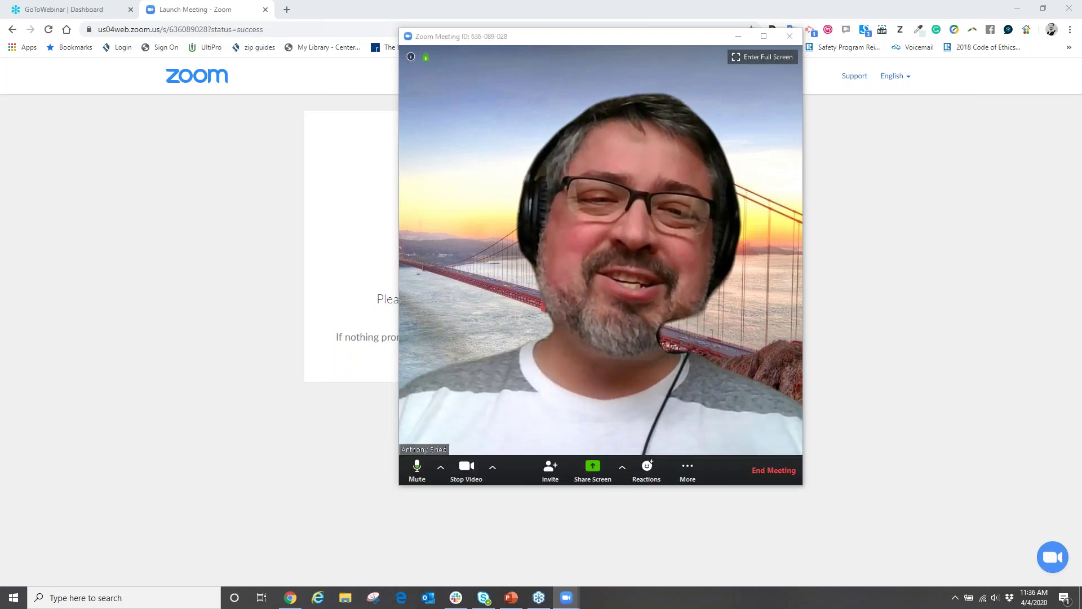
pyautogui.click(779, 471)
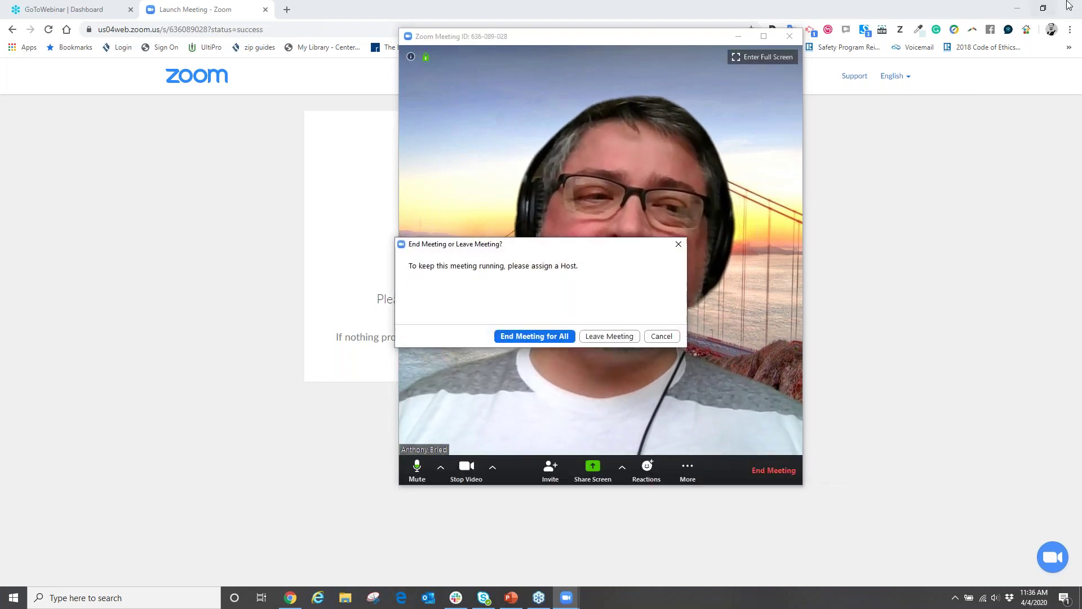